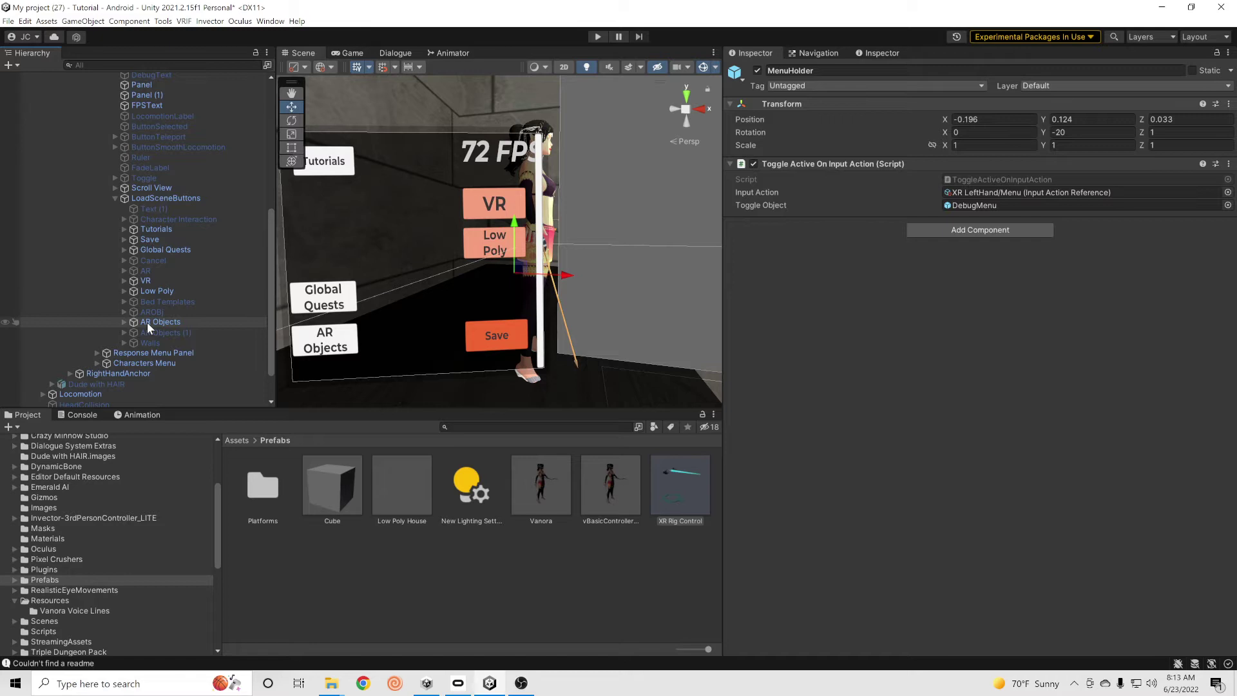
Step: Compare the VR, AR and Low Poly button objects, then deactivate the VR button
{"action": "scroll", "coordinate": [161, 270], "scroll_direction": "up", "scroll_amount": 4}
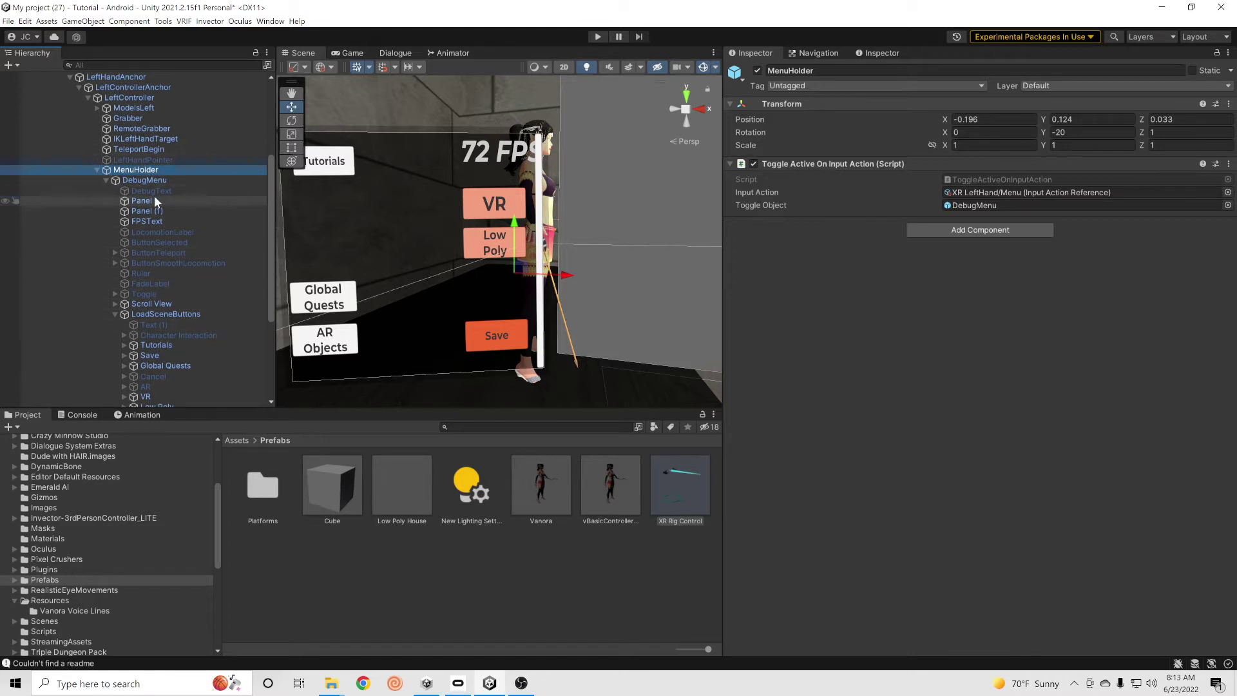
{"action": "scroll", "coordinate": [199, 314], "scroll_direction": "down", "scroll_amount": 4}
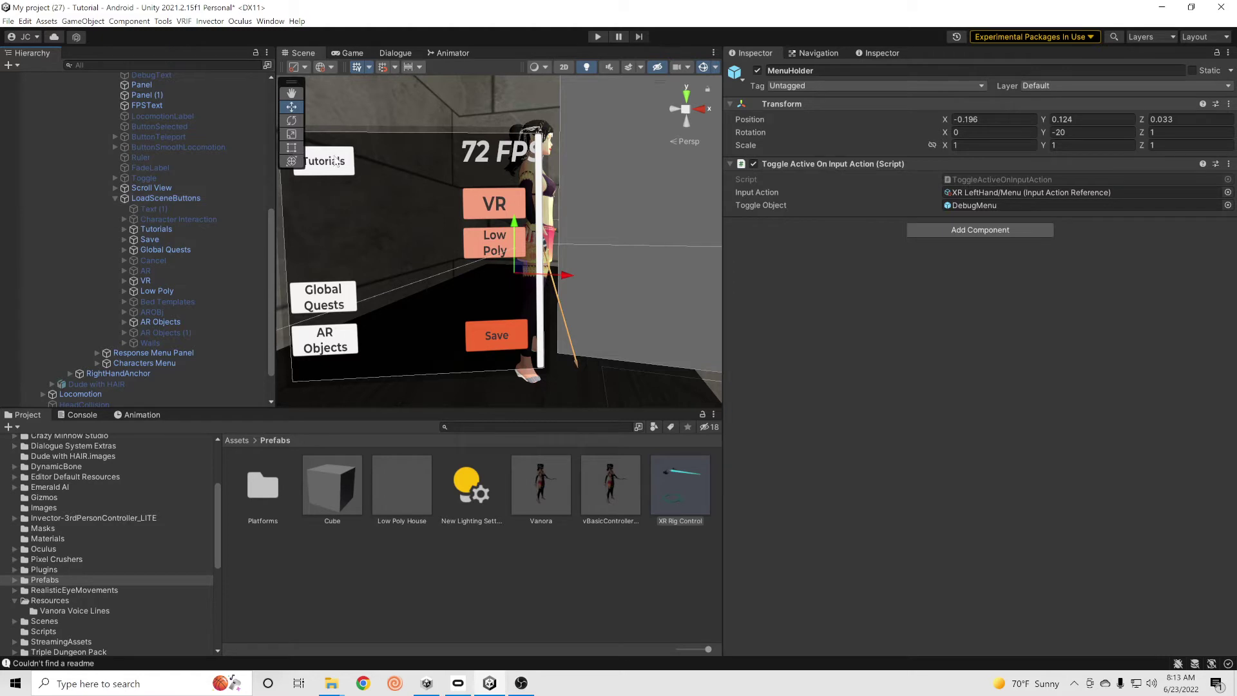
{"action": "left_click", "coordinate": [144, 279]}
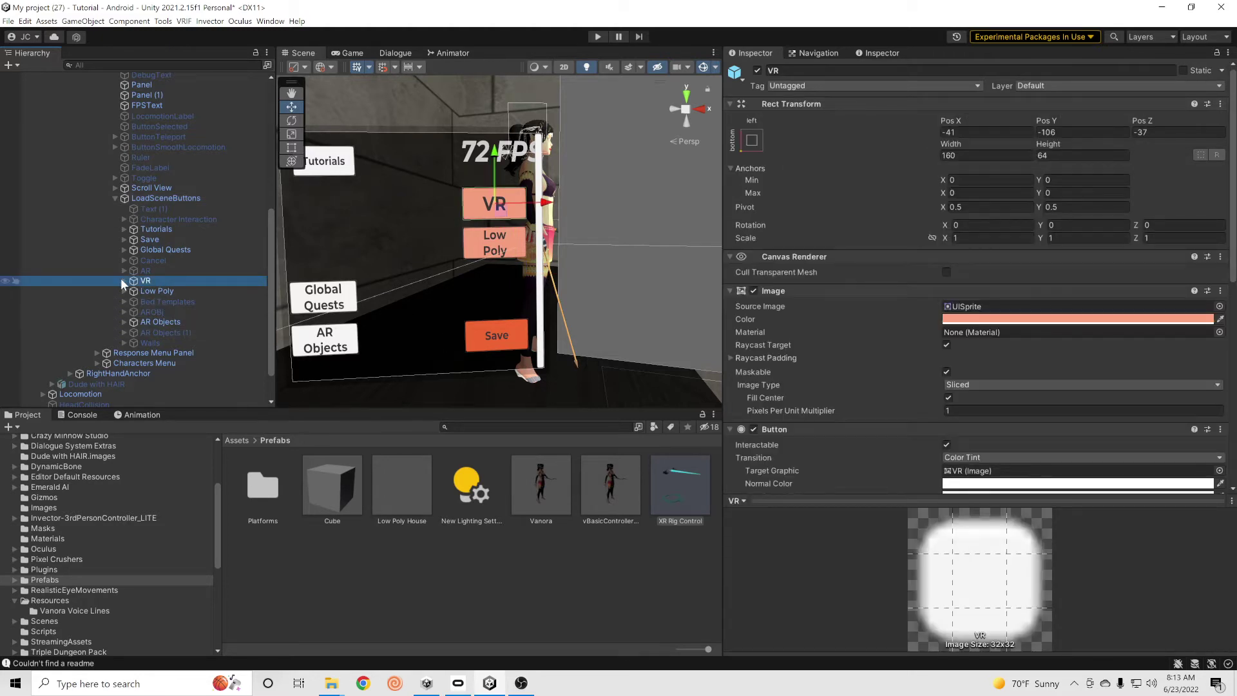
{"action": "left_click", "coordinate": [139, 272]}
{"action": "left_click", "coordinate": [141, 281]}
{"action": "left_click", "coordinate": [141, 269]}
{"action": "left_click", "coordinate": [139, 281]}
{"action": "left_click", "coordinate": [142, 292]}
{"action": "left_click", "coordinate": [140, 281]}
{"action": "left_click", "coordinate": [757, 71]}
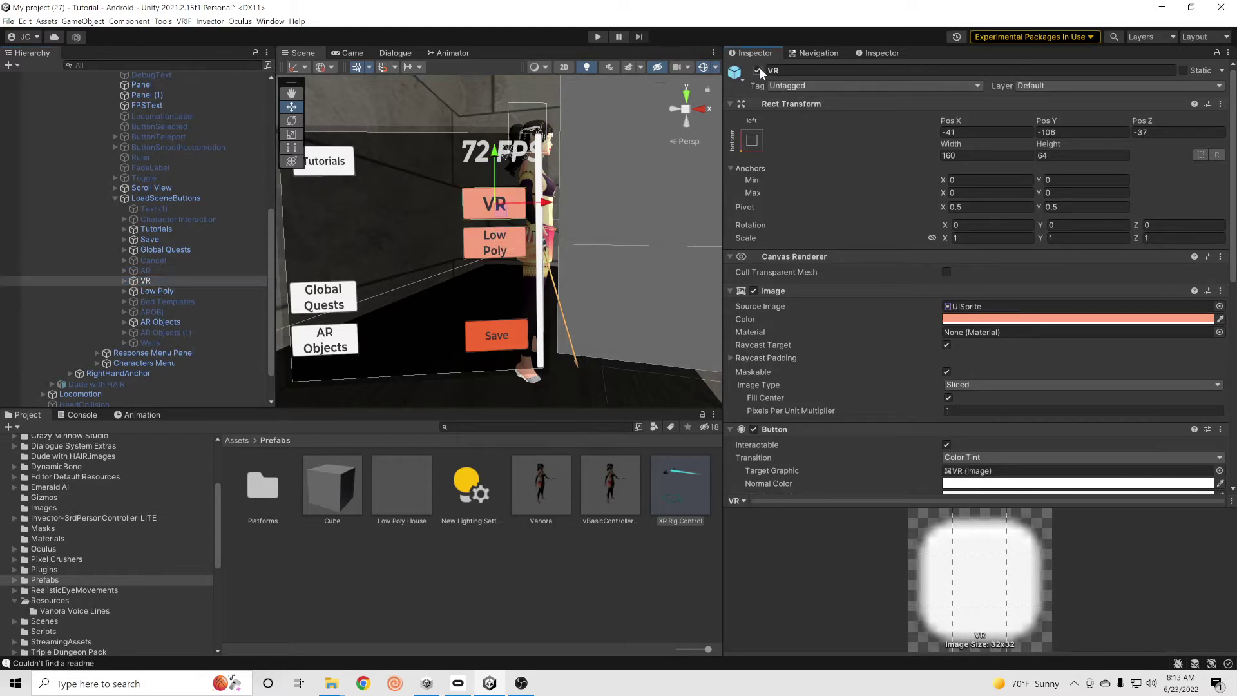
Step: Activate the AR button and deactivate the Low Poly button
{"action": "left_click", "coordinate": [180, 270]}
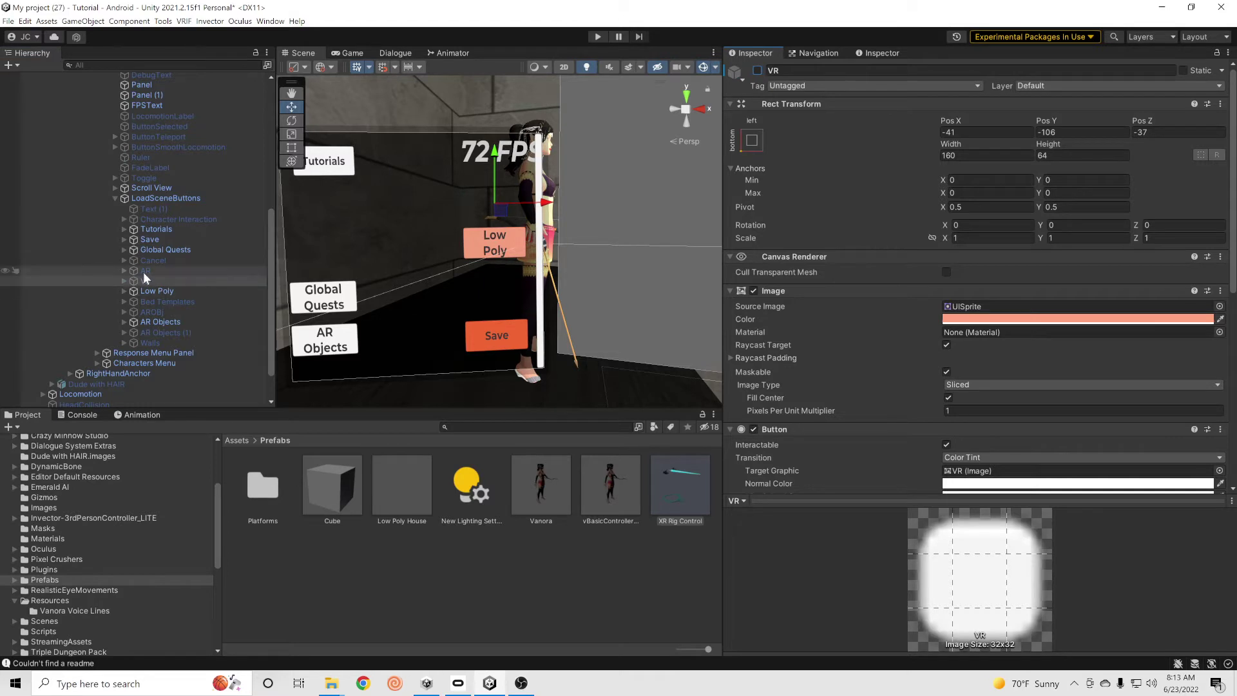
{"action": "left_click", "coordinate": [757, 71]}
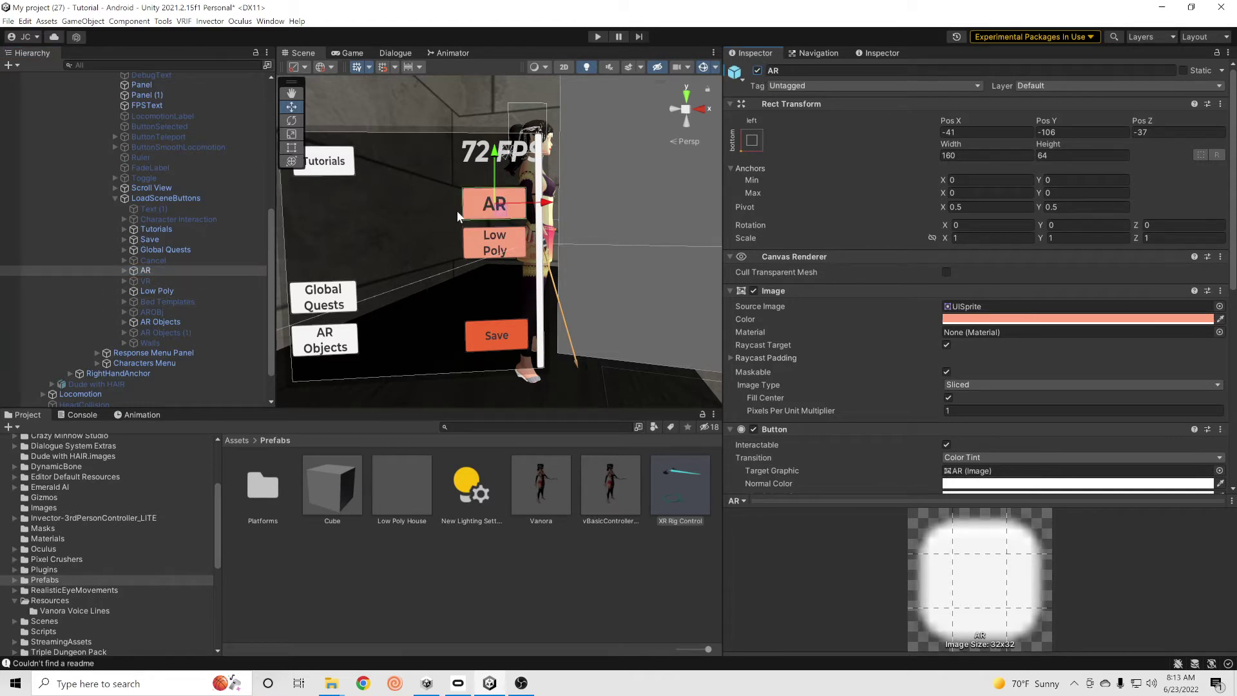
{"action": "left_click", "coordinate": [158, 291]}
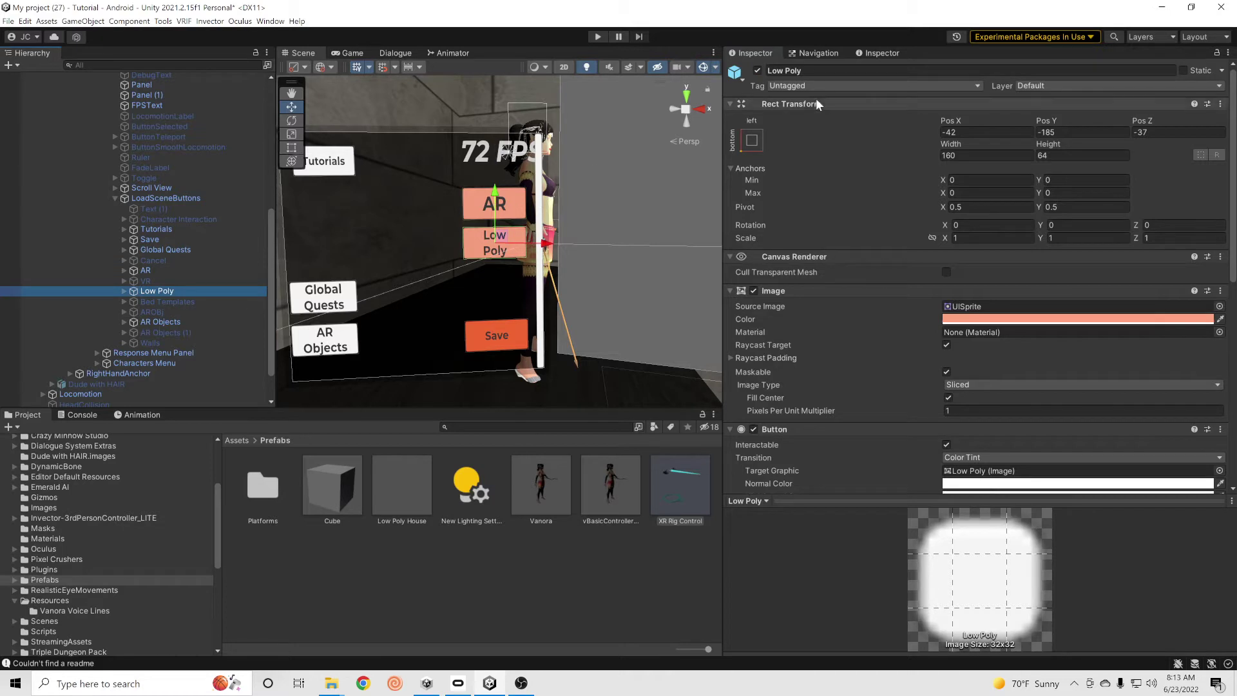
{"action": "left_click", "coordinate": [757, 71]}
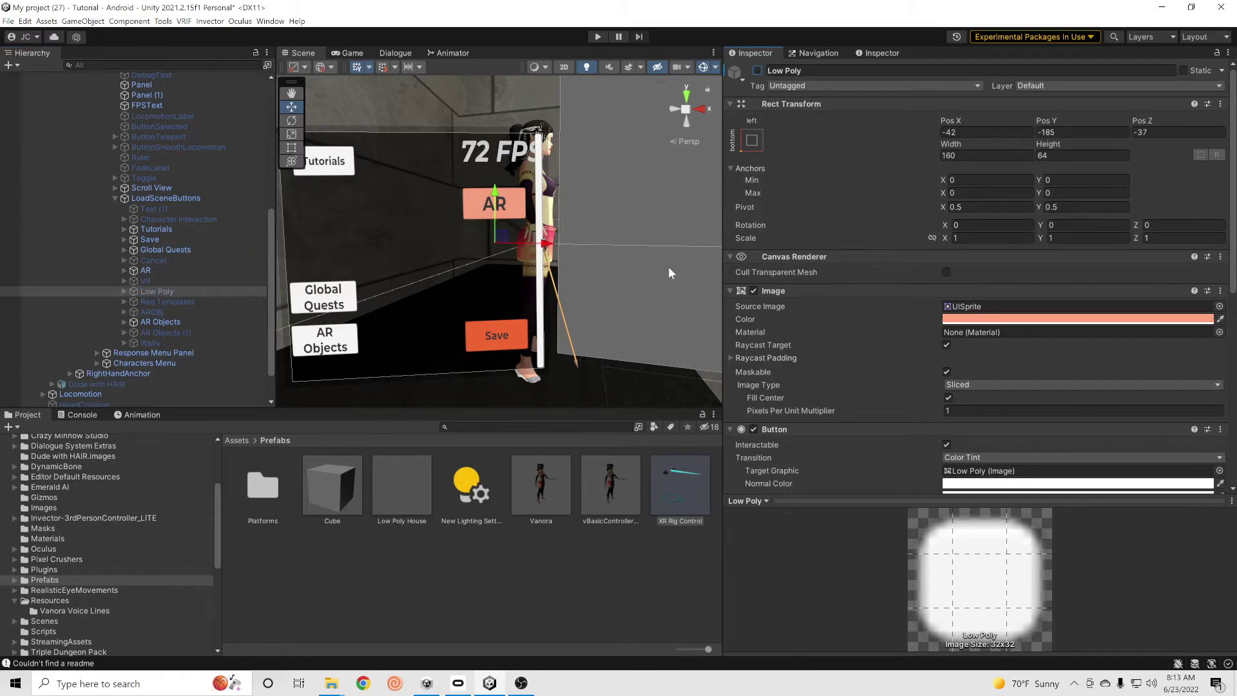
{"action": "scroll", "coordinate": [660, 270], "scroll_direction": "down", "scroll_amount": 5}
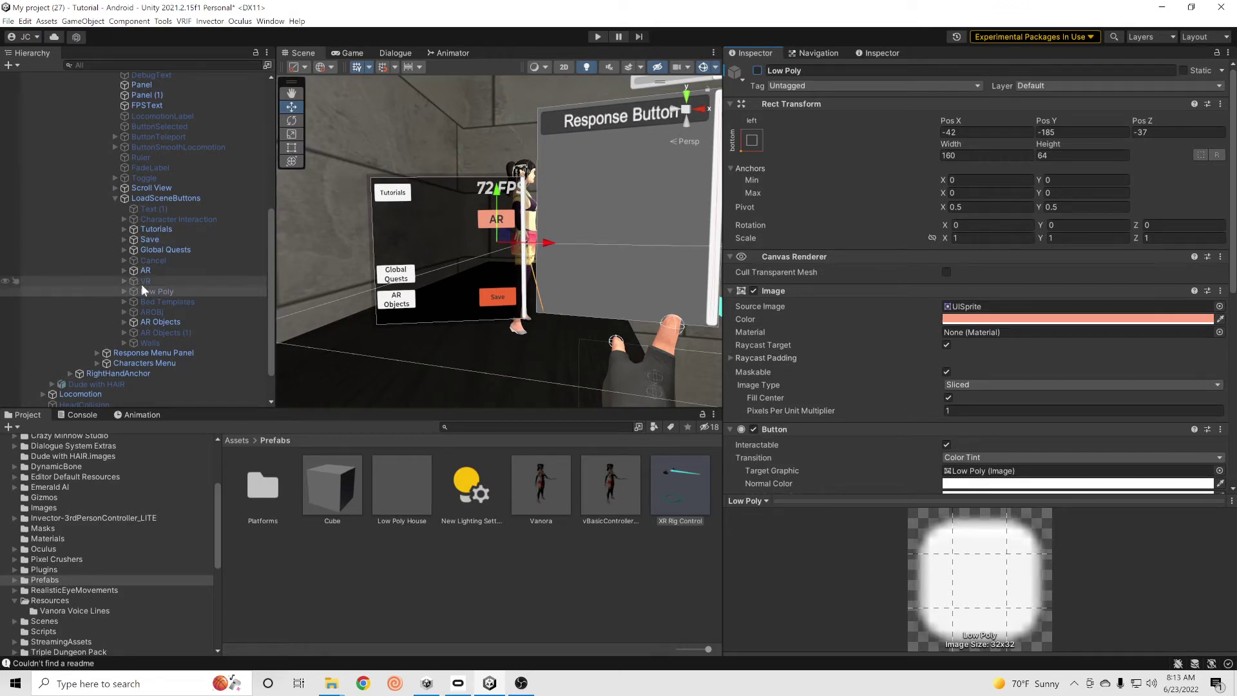
Step: Select the AR button in the Hierarchy and expand it to reveal its Text child
{"action": "scroll", "coordinate": [491, 284], "scroll_direction": "up", "scroll_amount": 3}
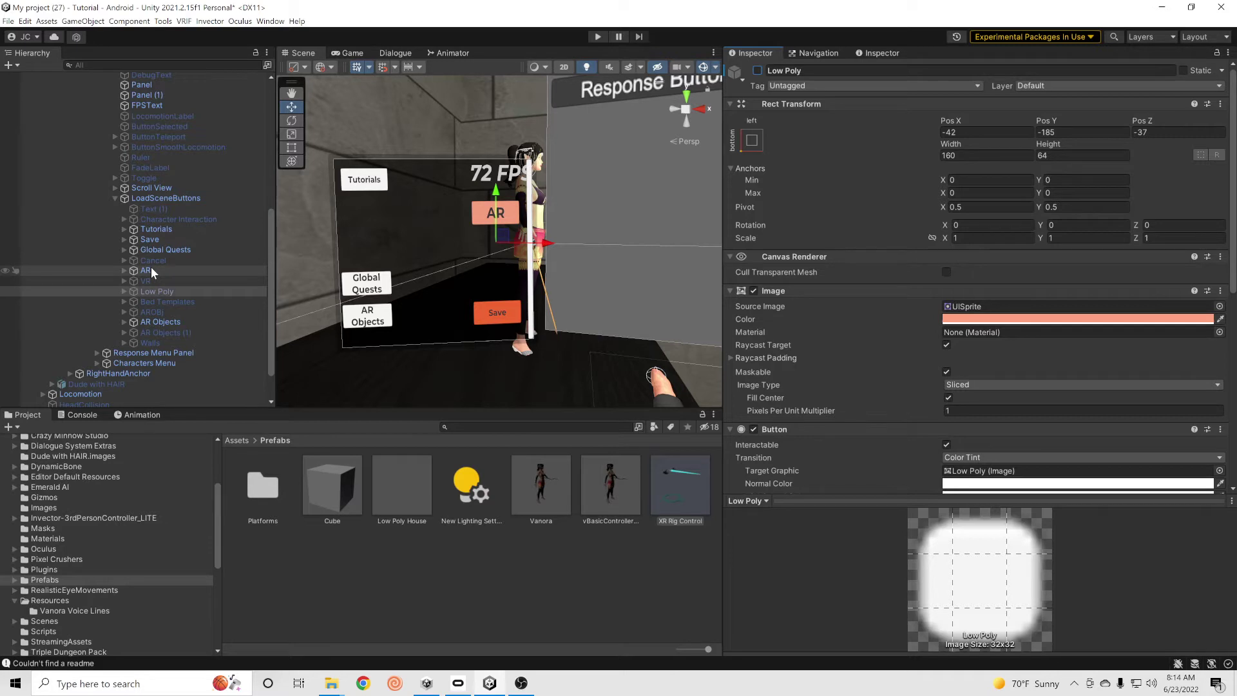
{"action": "left_click", "coordinate": [151, 267]}
{"action": "left_click", "coordinate": [121, 268]}
{"action": "left_click", "coordinate": [148, 268]}
Step: Review AR's On Click SetActive list, then select the AR Objects (1) button
{"action": "scroll", "coordinate": [890, 372], "scroll_direction": "down", "scroll_amount": 4}
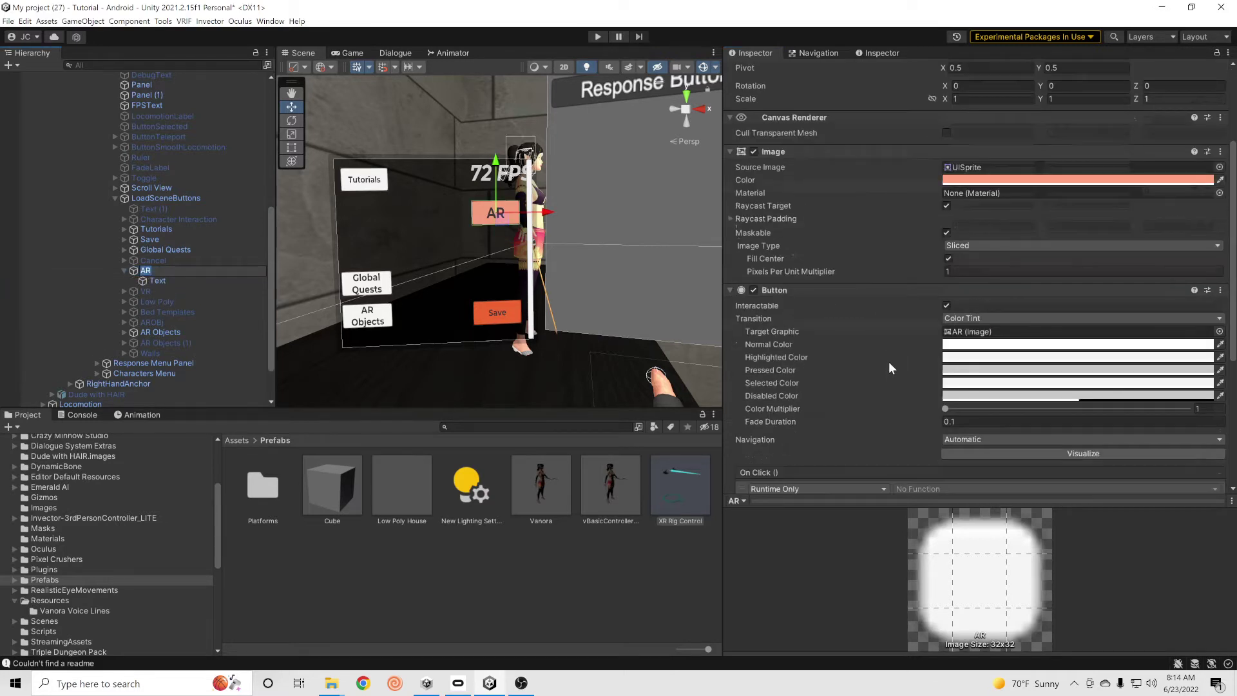
{"action": "scroll", "coordinate": [879, 366], "scroll_direction": "down", "scroll_amount": 7}
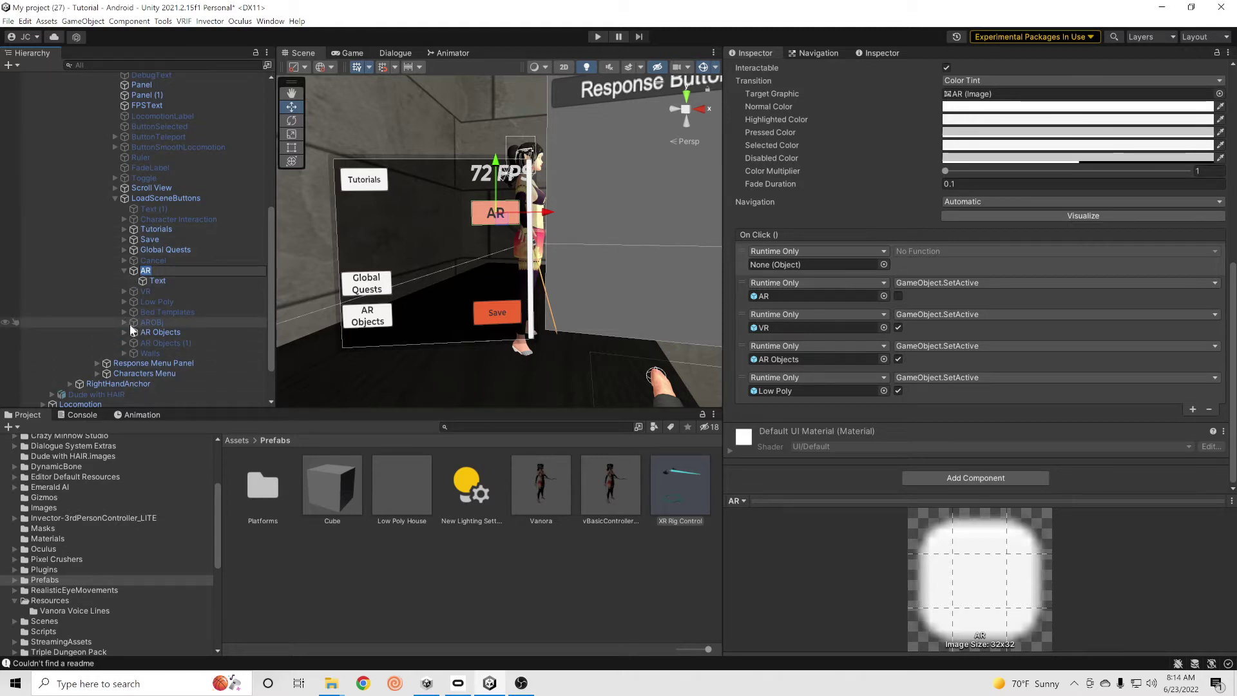
{"action": "left_click", "coordinate": [168, 343]}
{"action": "scroll", "coordinate": [168, 339], "scroll_direction": "down", "scroll_amount": 3}
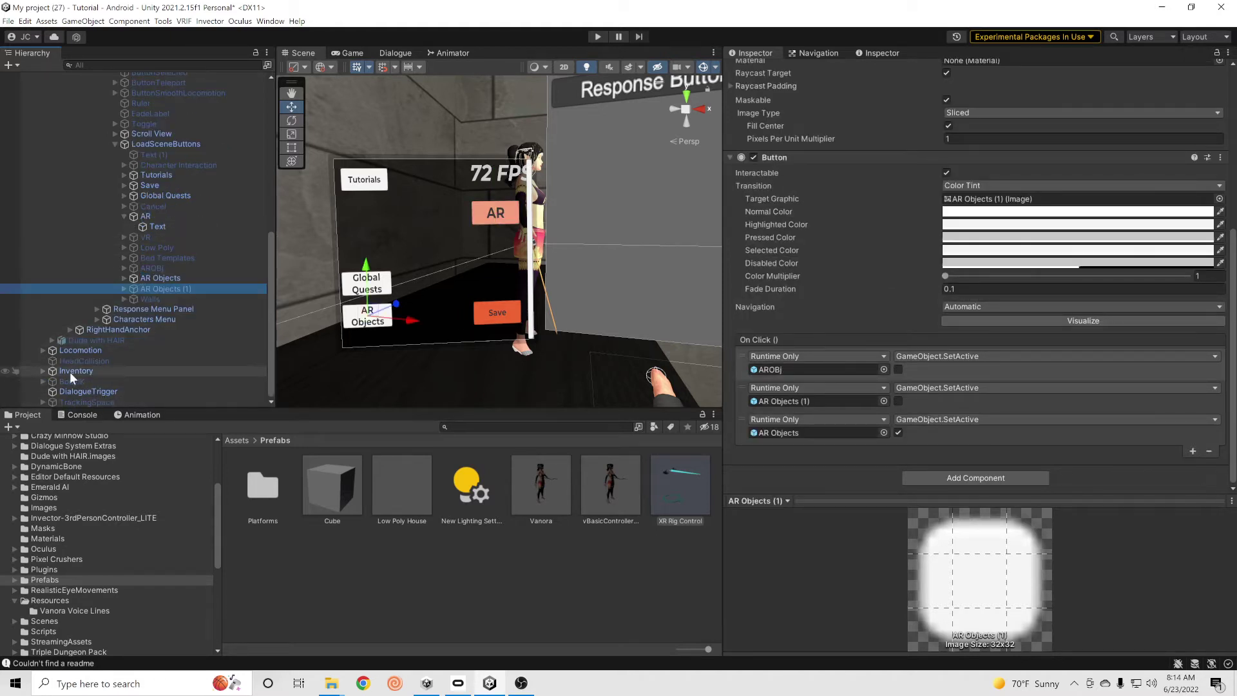
{"action": "scroll", "coordinate": [87, 356], "scroll_direction": "up", "scroll_amount": 10}
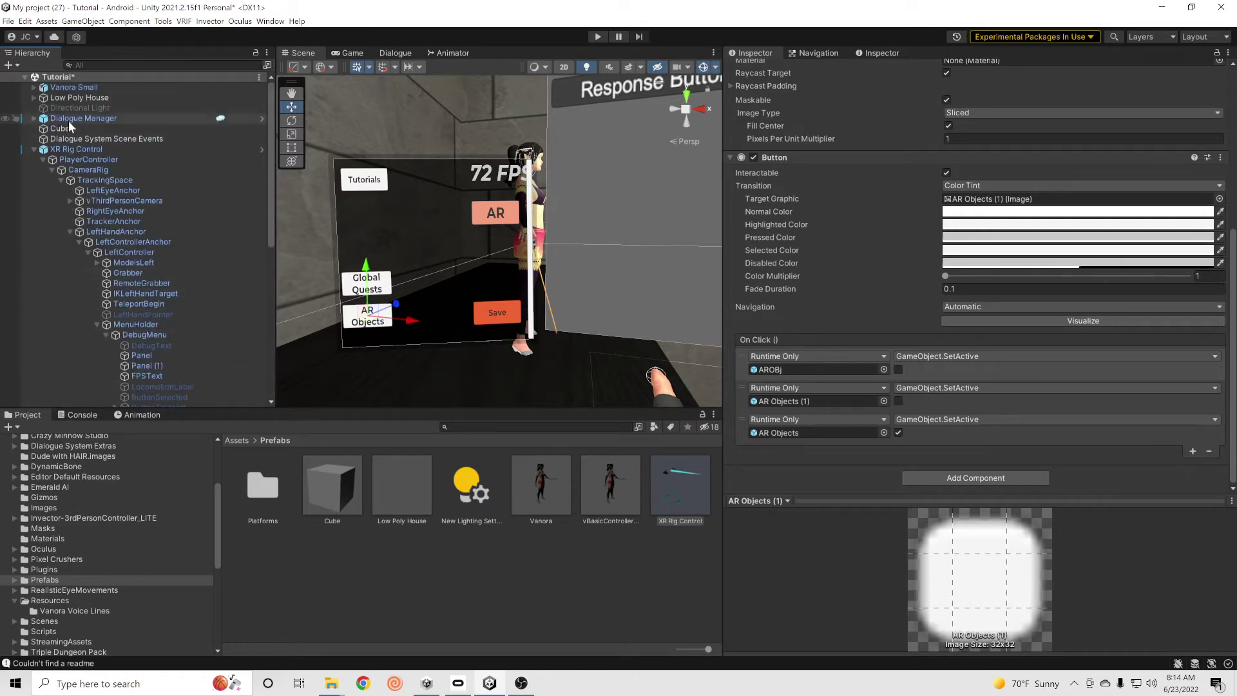
Step: Select Low Poly House and toggle its active state off, on, then off again
{"action": "left_click", "coordinate": [57, 96]}
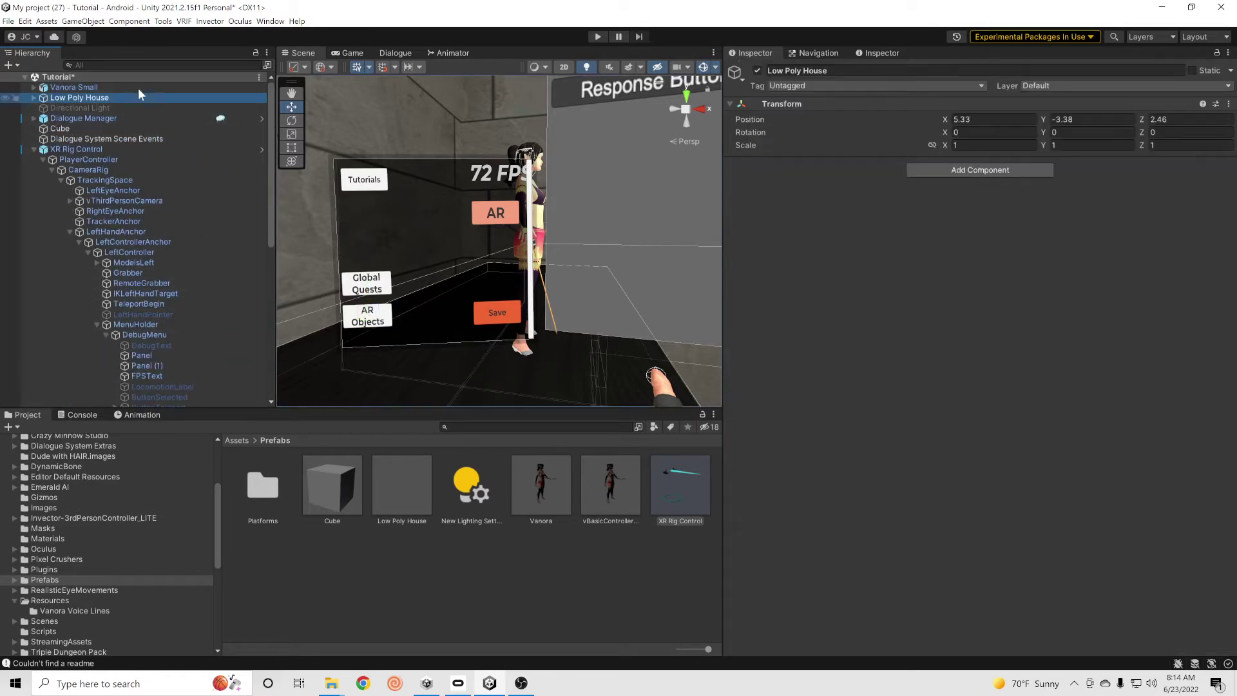
{"action": "left_click", "coordinate": [758, 70]}
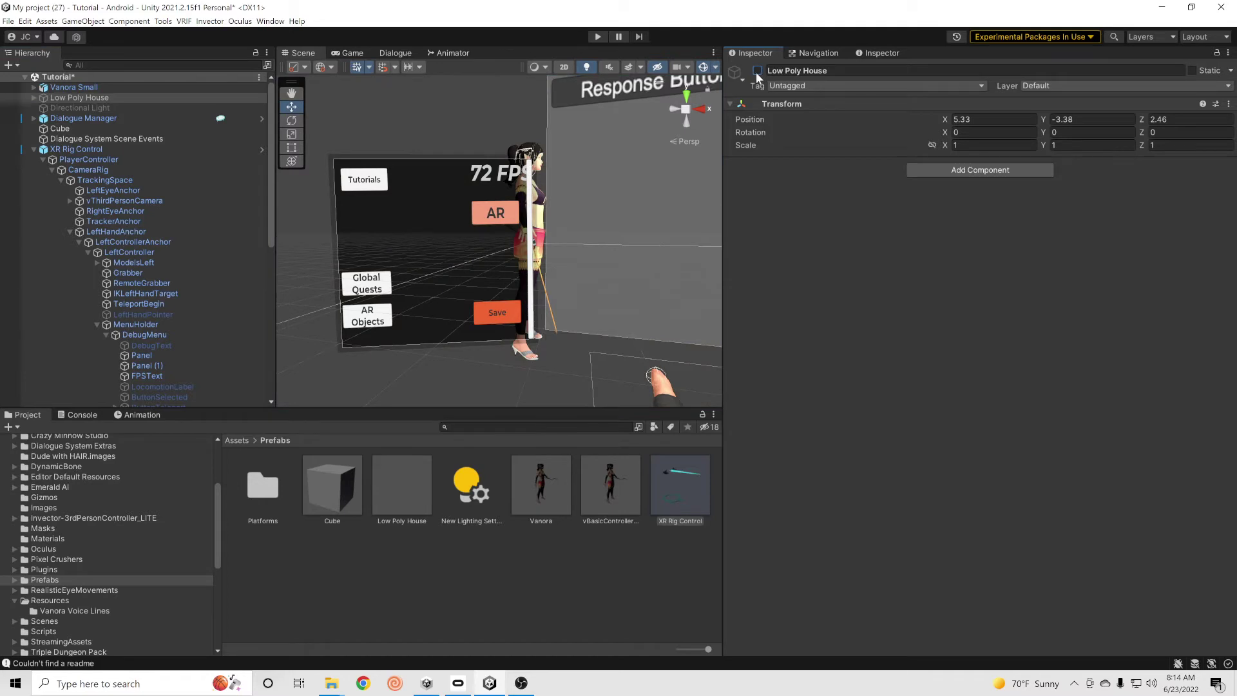
{"action": "left_click", "coordinate": [757, 70]}
{"action": "left_click", "coordinate": [758, 71]}
Step: Reactivate Low Poly House so its walls show in the scene
{"action": "left_click", "coordinate": [56, 99]}
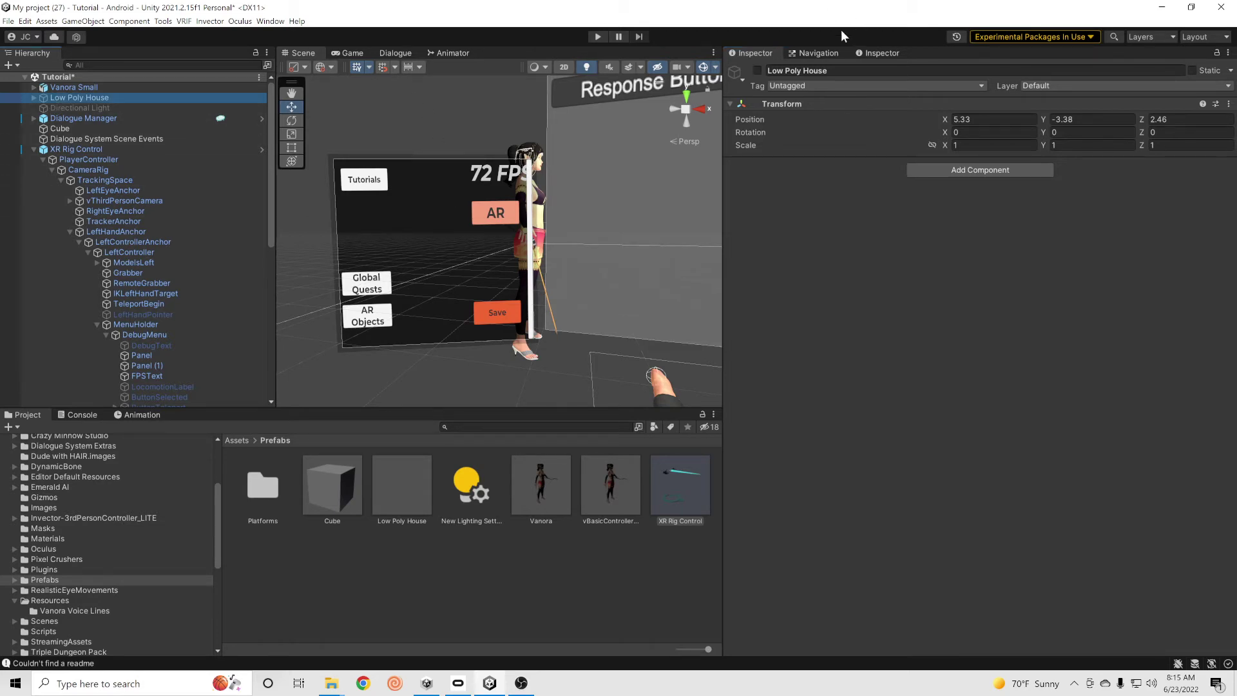
{"action": "left_click", "coordinate": [758, 71]}
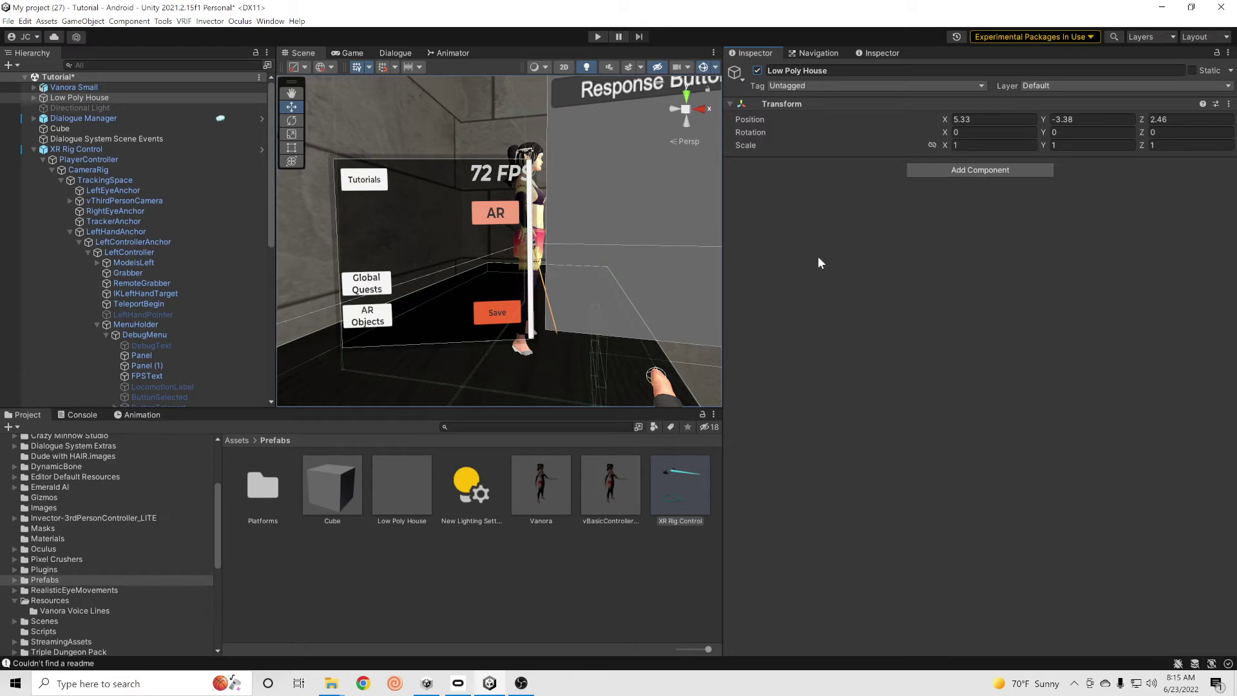
{"action": "scroll", "coordinate": [193, 309], "scroll_direction": "down", "scroll_amount": 10}
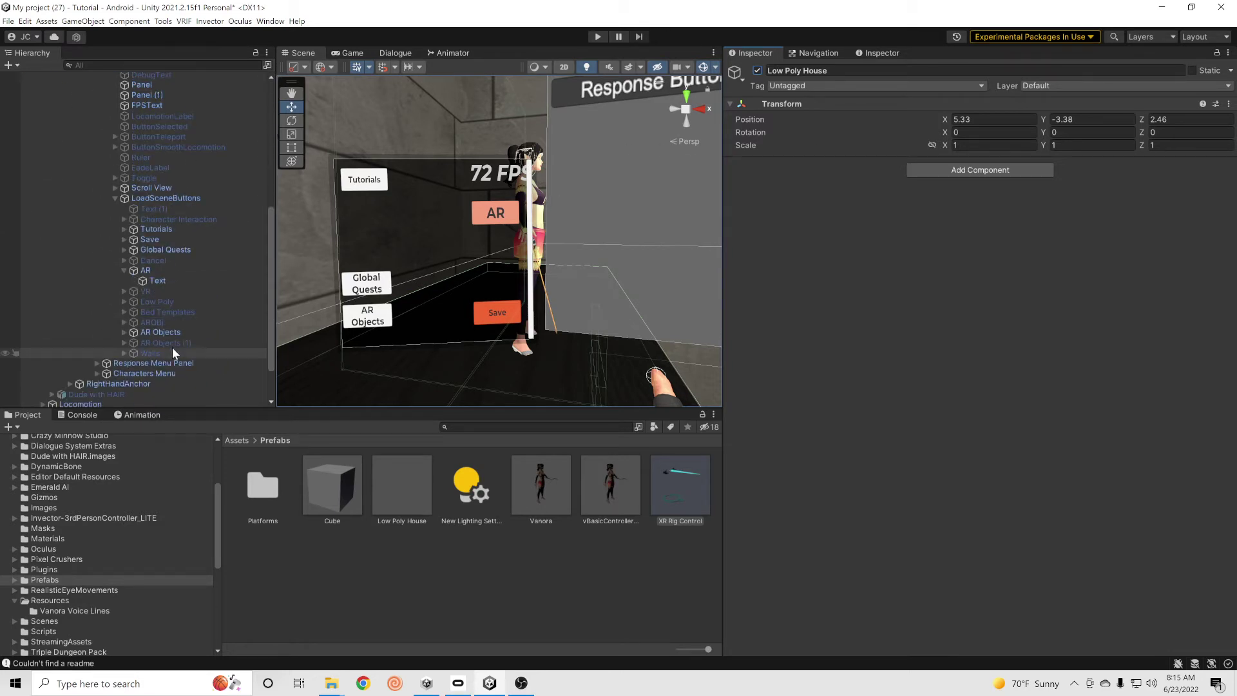
Step: Add a Low Poly House GameObject > SetActive (bool) event to the AR button's On Click list
{"action": "left_click", "coordinate": [139, 271]}
{"action": "scroll", "coordinate": [883, 356], "scroll_direction": "down", "scroll_amount": 10}
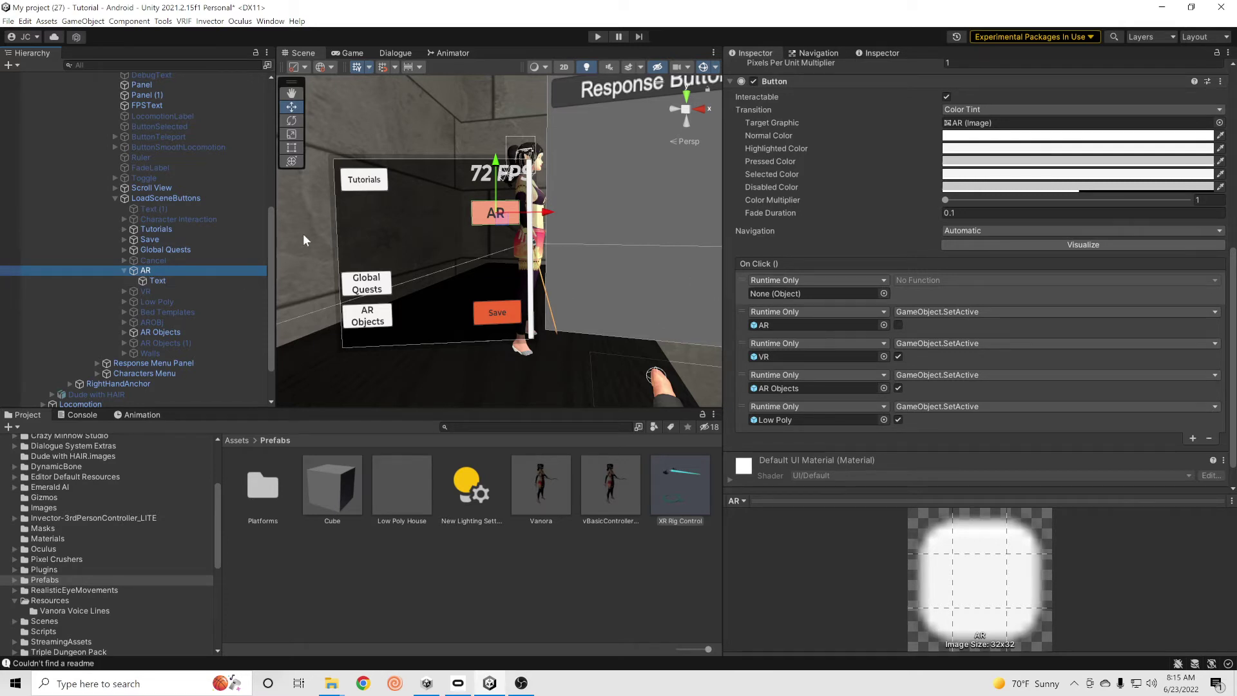
{"action": "scroll", "coordinate": [141, 237], "scroll_direction": "up", "scroll_amount": 9}
{"action": "left_click_drag", "start_coordinate": [77, 98], "coordinate": [787, 295]}
{"action": "left_click", "coordinate": [915, 281]}
{"action": "mouse_move", "coordinate": [941, 309]}
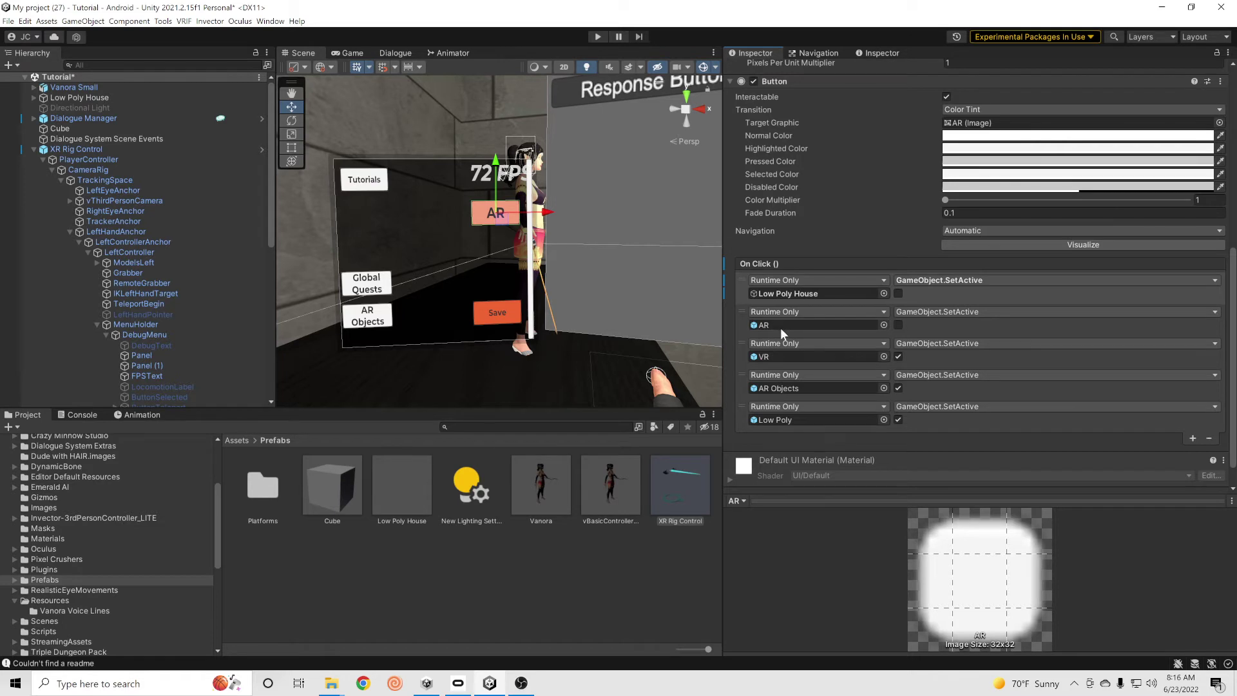
Step: Delete the VR SetActive entry from the AR button's On Click list
{"action": "left_click", "coordinate": [911, 357]}
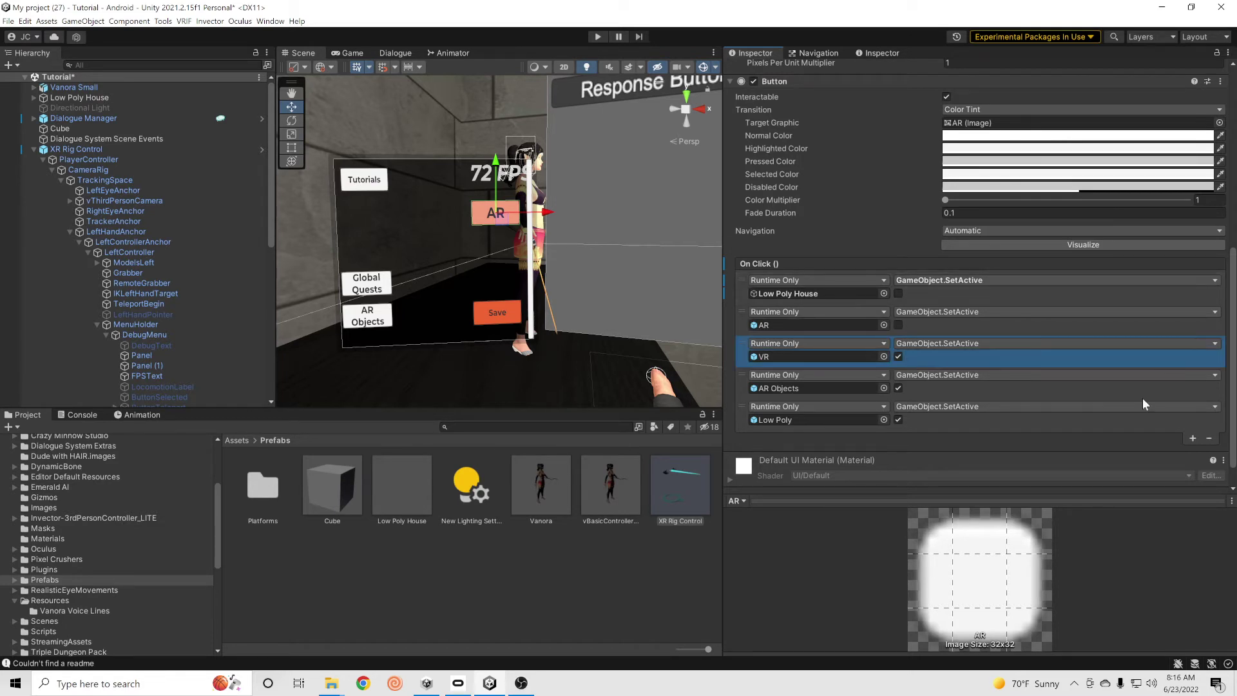
{"action": "left_click", "coordinate": [1210, 440]}
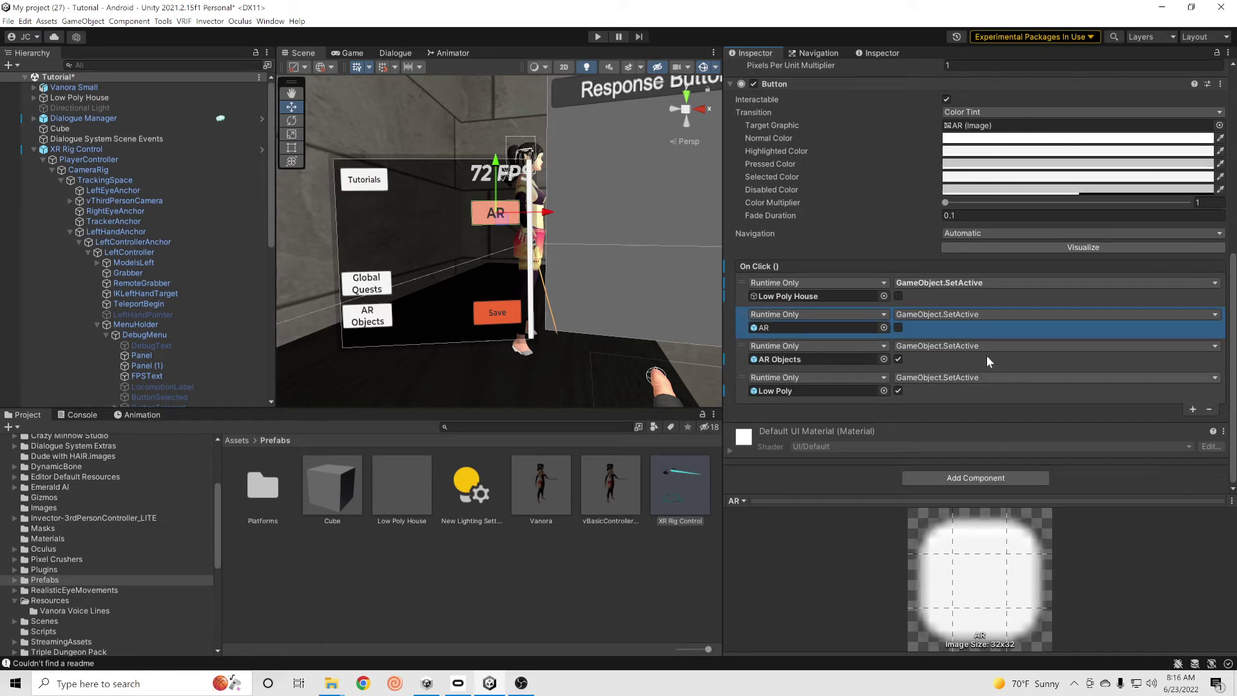